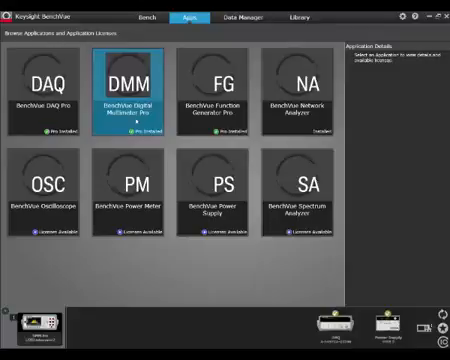
Show the DMM Pro instrument settings: DC Voltage on the 10 Vdc range with auto zero on.
{"action": "left_click", "coordinate": [147, 17]}
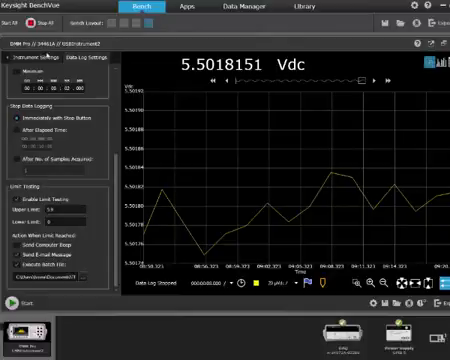
{"action": "left_click", "coordinate": [38, 56]}
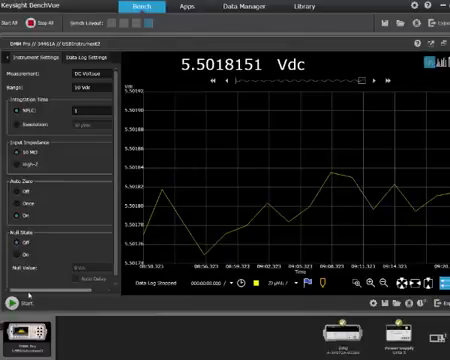
Return to the Data Log Settings panel with the Limit Testing section in view.
{"action": "left_click", "coordinate": [86, 58]}
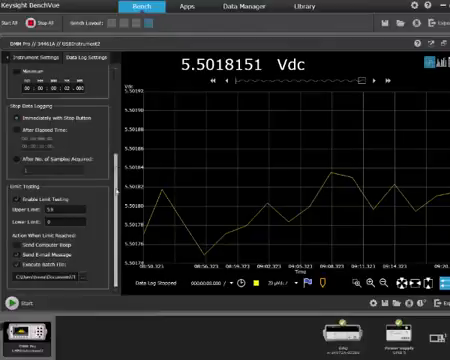
{"action": "scroll", "coordinate": [103, 163], "scroll_direction": "up", "scroll_amount": 5}
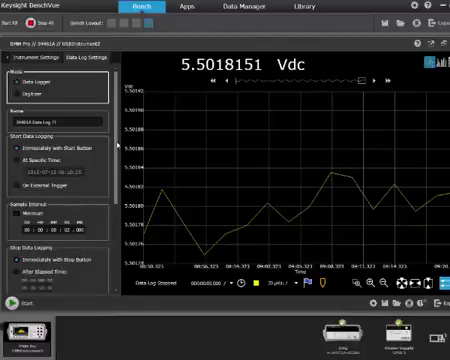
{"action": "scroll", "coordinate": [115, 145], "scroll_direction": "down", "scroll_amount": 3}
{"action": "scroll", "coordinate": [115, 145], "scroll_direction": "down", "scroll_amount": 2}
{"action": "scroll", "coordinate": [115, 145], "scroll_direction": "down", "scroll_amount": 3}
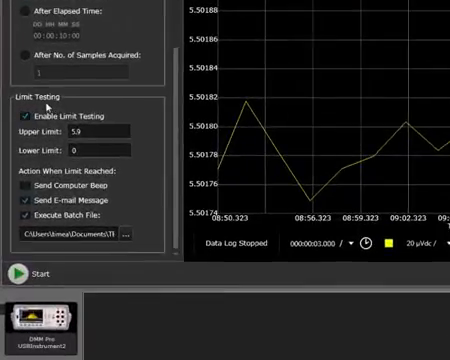
Clear the displayed data and enable limit testing with upper limit 5.9 and lower limit 0.
{"action": "left_click", "coordinate": [25, 117]}
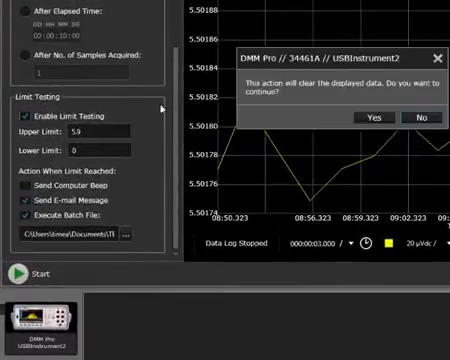
{"action": "left_click", "coordinate": [373, 117]}
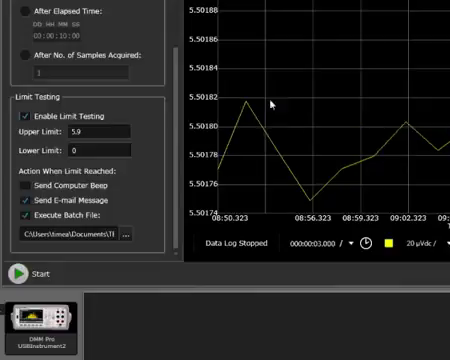
{"action": "left_click", "coordinate": [50, 119]}
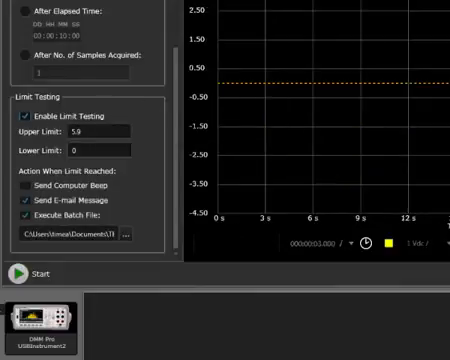
{"action": "left_click", "coordinate": [97, 131]}
{"action": "left_click", "coordinate": [98, 150]}
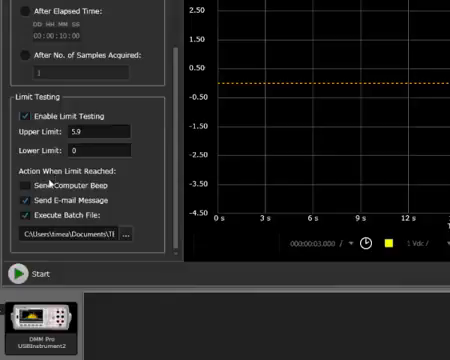
Leave the computer-beep limit action off, keeping only the e-mail and batch-file actions.
{"action": "left_click", "coordinate": [26, 187]}
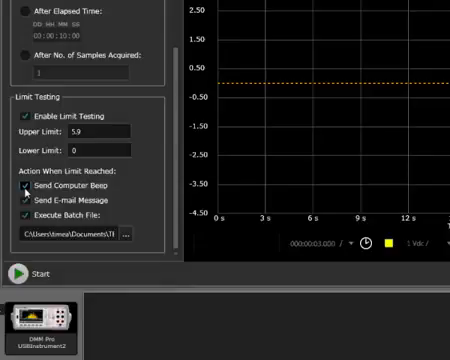
{"action": "left_click", "coordinate": [25, 186]}
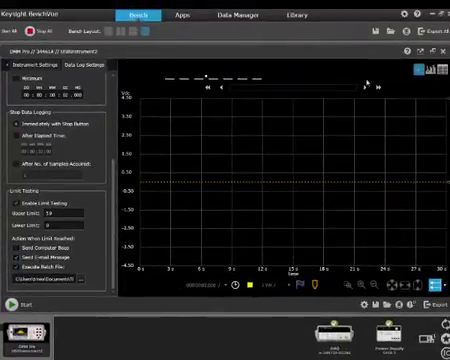
{"action": "left_click", "coordinate": [404, 14]}
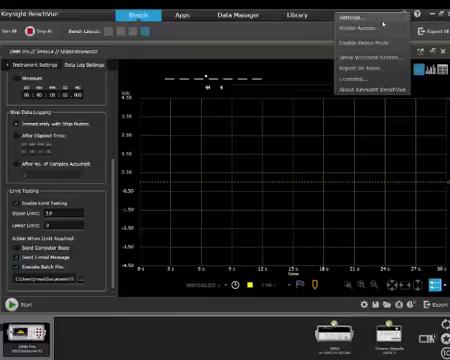
{"action": "left_click", "coordinate": [352, 17]}
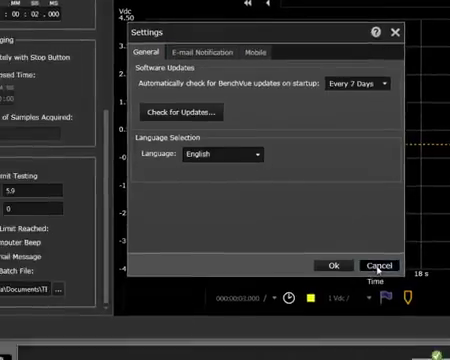
{"action": "left_click", "coordinate": [330, 303]}
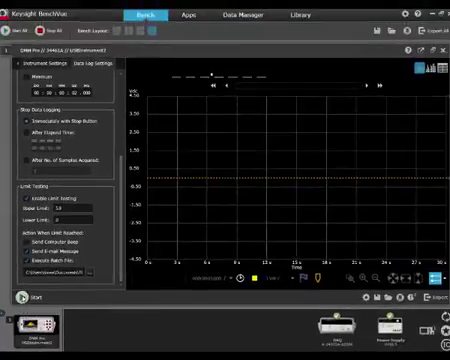
Start the data log, disable Y-axis auto-scaling and set the vertical scale to 500 µVdc per division.
{"action": "left_click", "coordinate": [21, 296]}
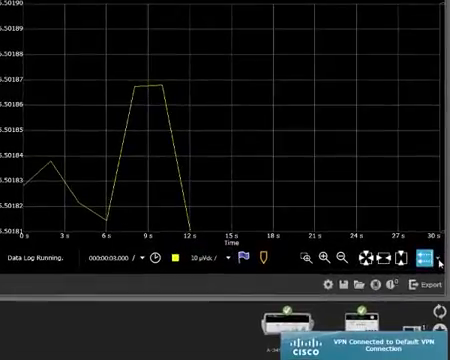
{"action": "left_click", "coordinate": [443, 278]}
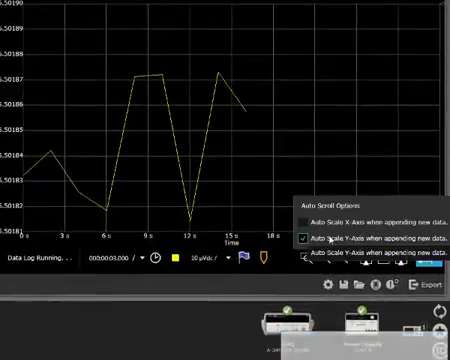
{"action": "left_click", "coordinate": [330, 238]}
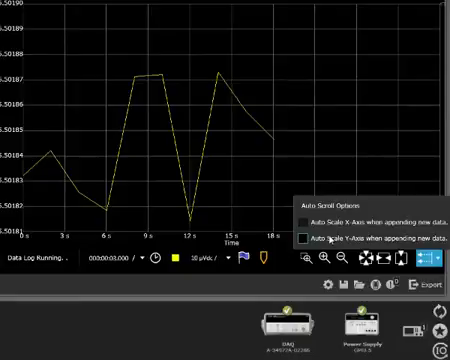
{"action": "left_click", "coordinate": [229, 259]}
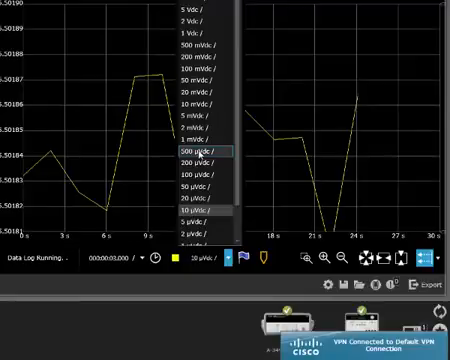
{"action": "left_click", "coordinate": [199, 152]}
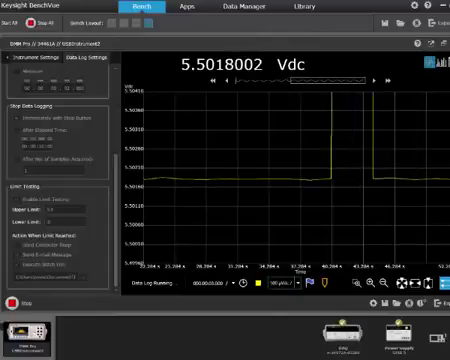
Set the vertical scale to 1 V per division to show the peak above the limit, then stop logging.
{"action": "left_click", "coordinate": [298, 285]}
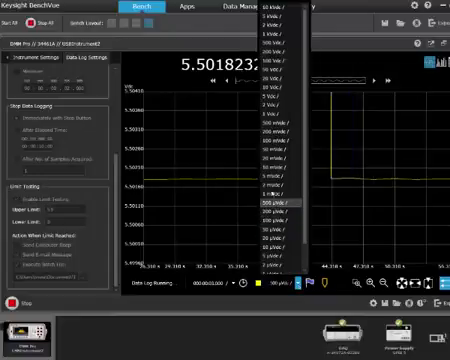
{"action": "left_click", "coordinate": [272, 115]}
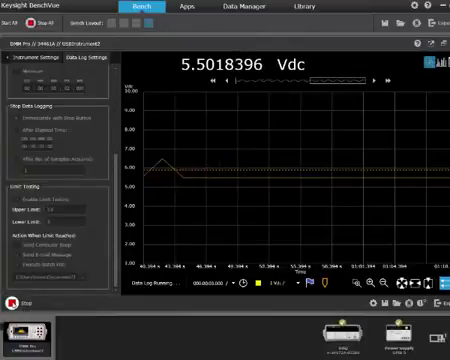
{"action": "left_click", "coordinate": [12, 302]}
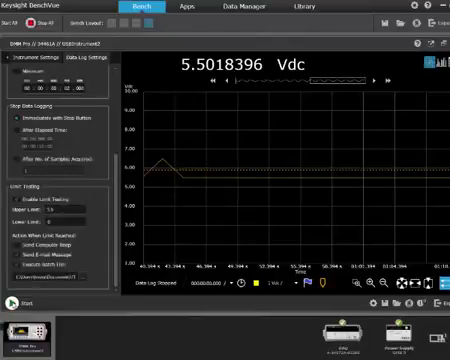